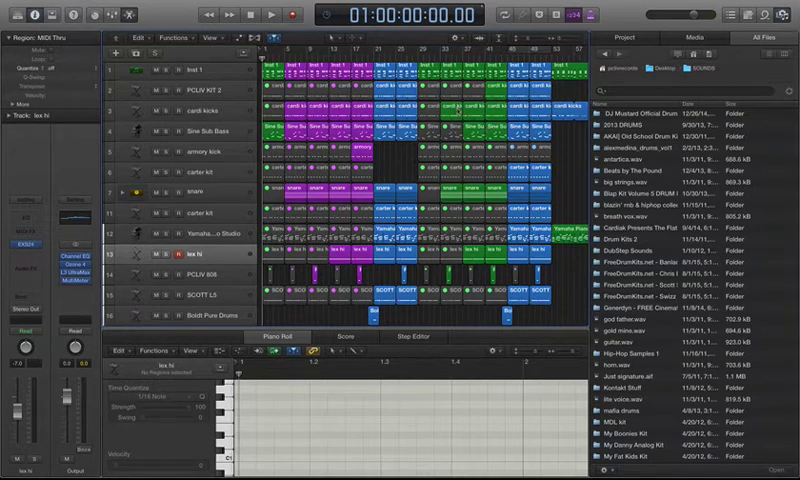
pyautogui.scroll(-2, 457, 110)
pyautogui.scroll(-1, 440, 108)
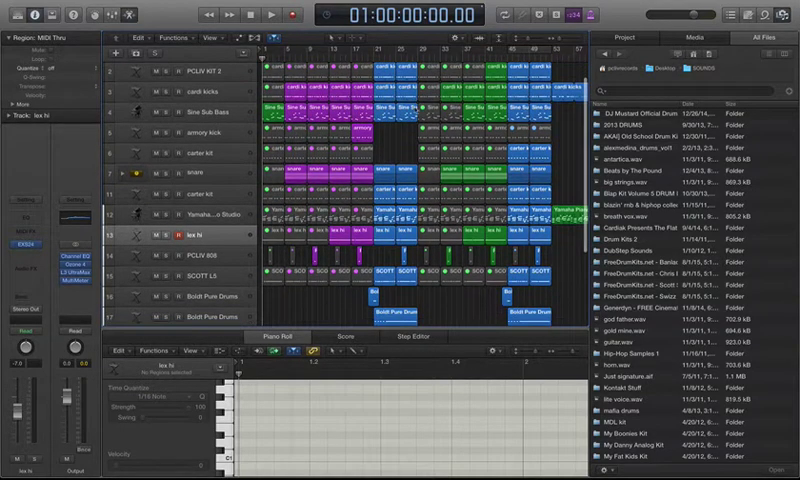
pyautogui.scroll(-1, 425, 106)
pyautogui.scroll(-1, 413, 105)
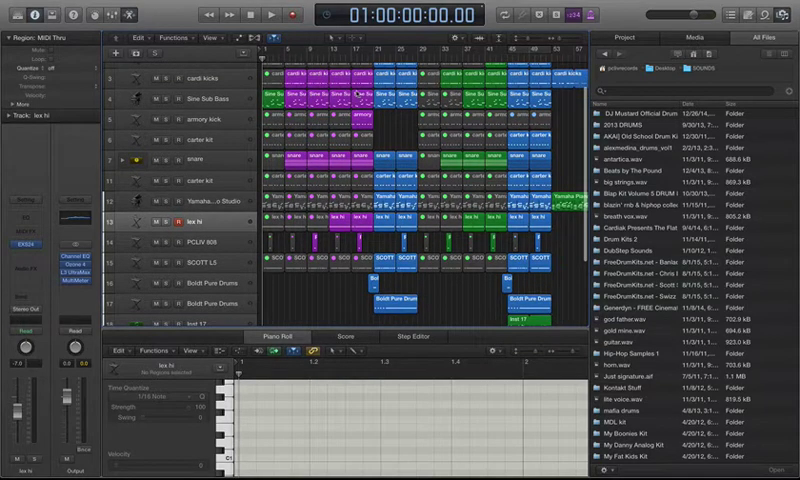
pyautogui.scroll(-1, 357, 95)
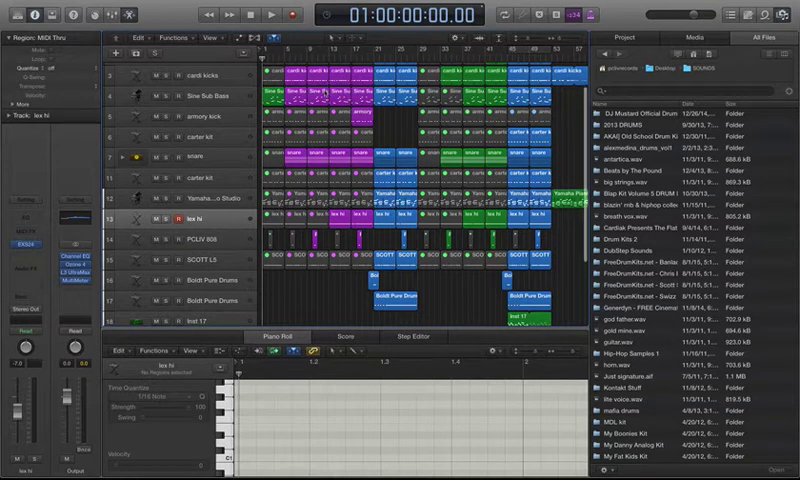
pyautogui.scroll(2, 330, 88)
pyautogui.scroll(-1, 160, 127)
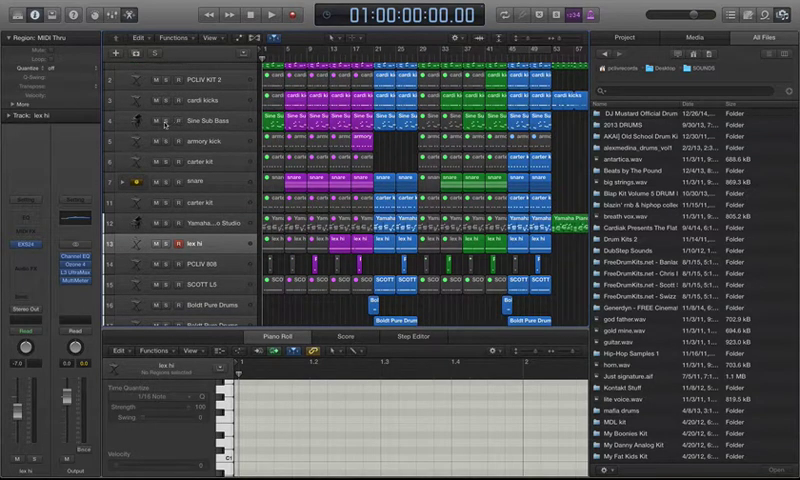
# Select and solo the Sine Sub Bass track, then audition it from the song start.
pyautogui.click(205, 123)
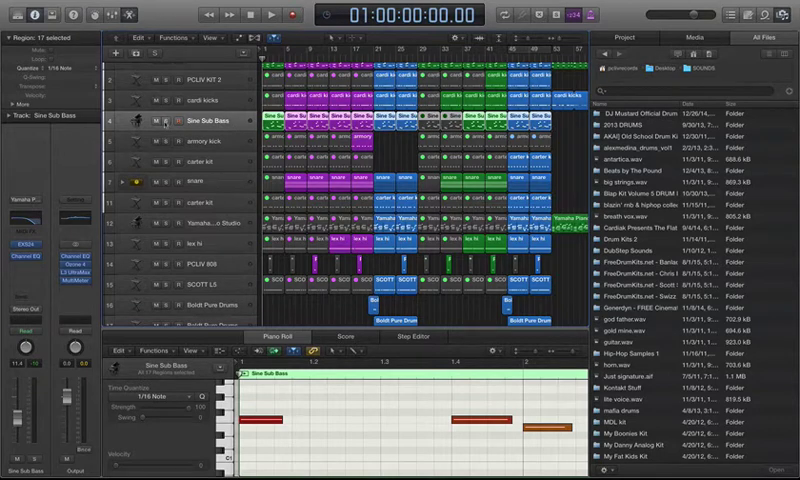
pyautogui.click(166, 121)
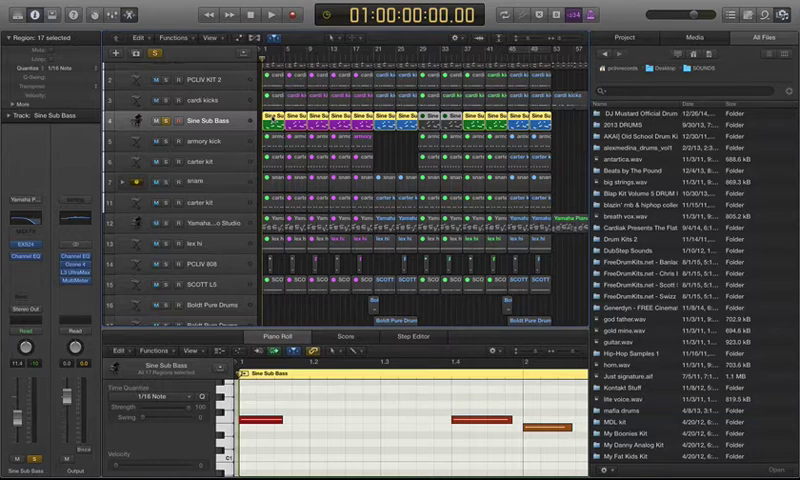
pyautogui.press('space')
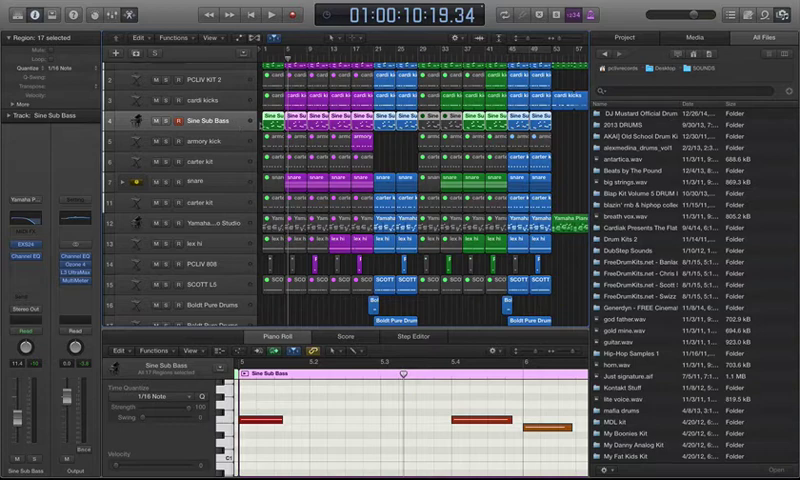
pyautogui.press('Return')
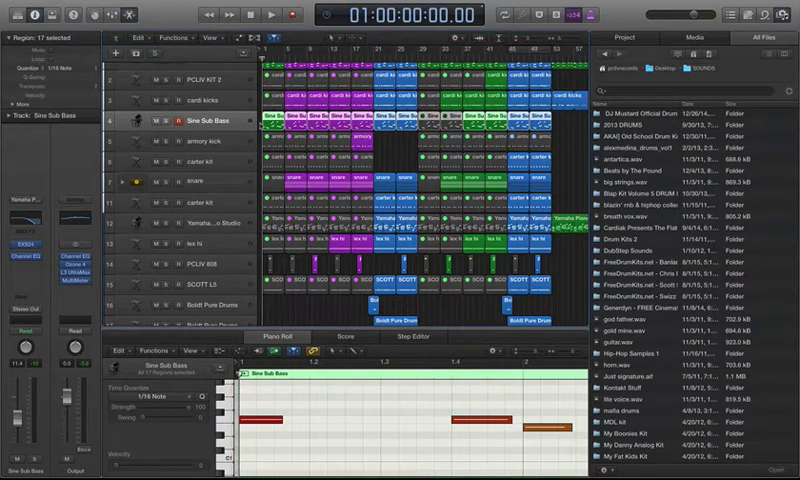
pyautogui.press('space')
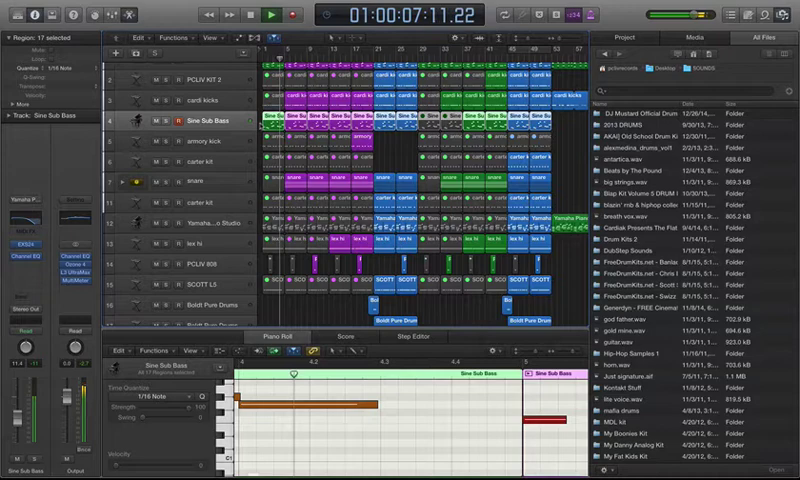
pyautogui.press('space')
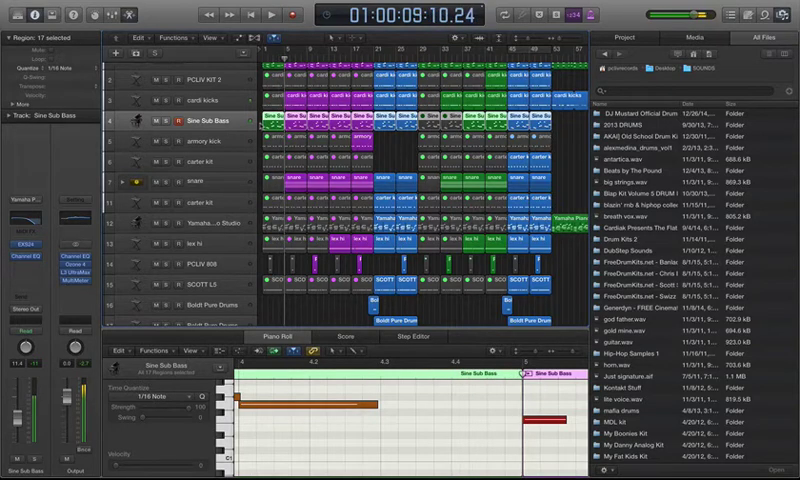
pyautogui.press('Return')
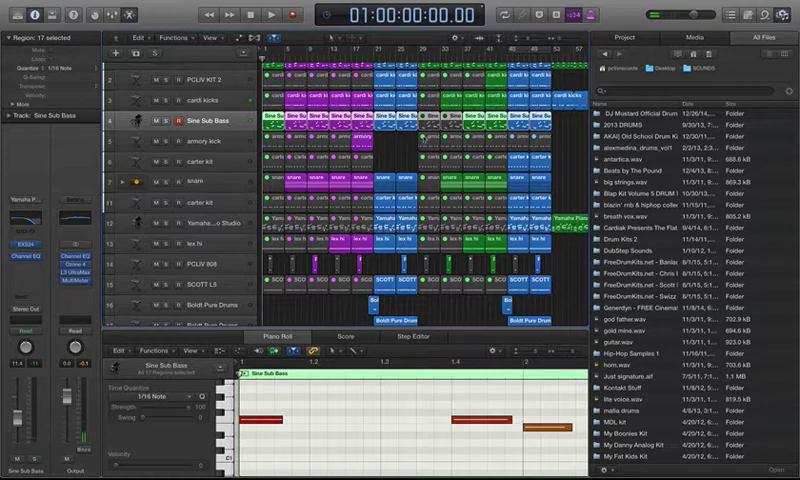
pyautogui.scroll(2, 297, 157)
pyautogui.scroll(1, 403, 121)
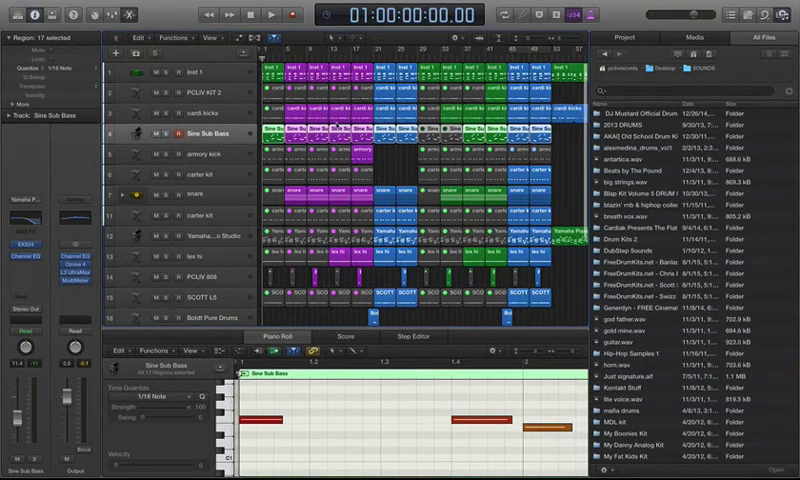
# Open the Sine Sub Bass EXS24, move its window aside, and nudge Glide away from 58 ms.
pyautogui.click(29, 245)
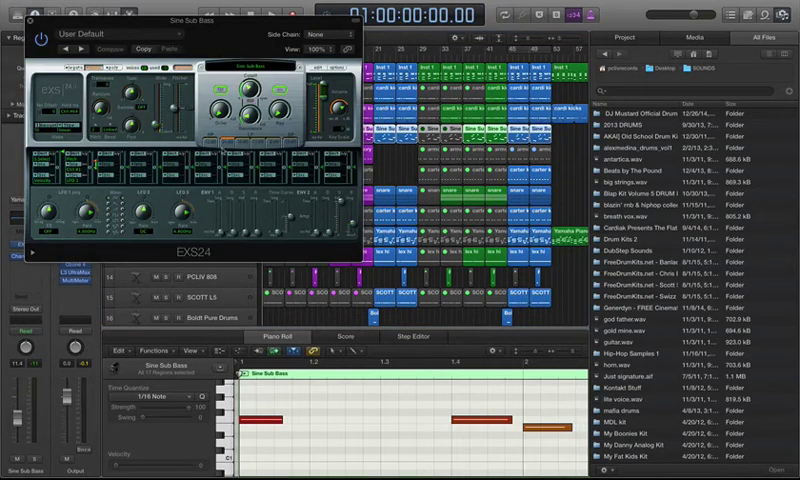
pyautogui.moveTo(267, 31)
pyautogui.mouseDown()
pyautogui.moveTo(436, 134)
pyautogui.moveTo(433, 126)
pyautogui.mouseUp()
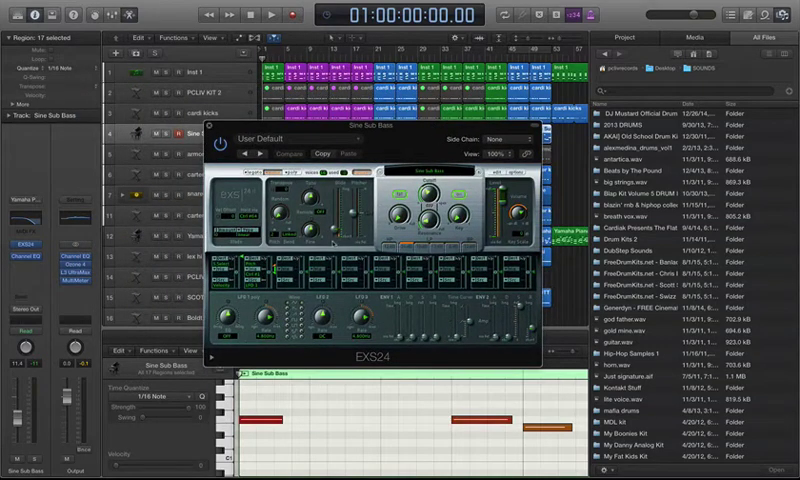
pyautogui.moveTo(232, 128); pyautogui.dragTo(328, 128)
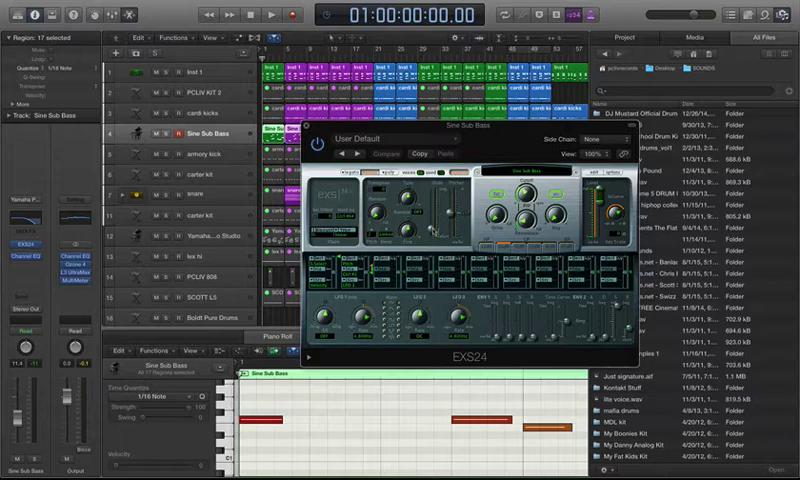
pyautogui.click(432, 230)
pyautogui.moveTo(432, 230)
pyautogui.mouseDown()
pyautogui.moveTo(433, 237)
pyautogui.moveTo(433, 229)
pyautogui.mouseUp()
pyautogui.hotkey('ctrl', 's')
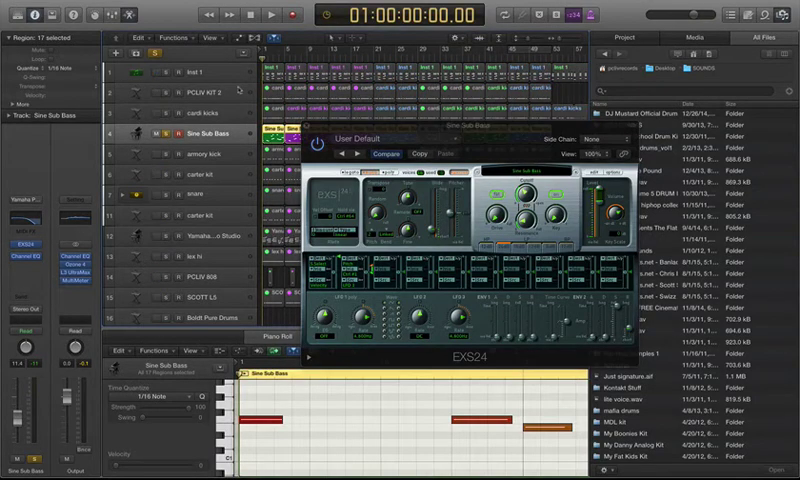
pyautogui.press('space')
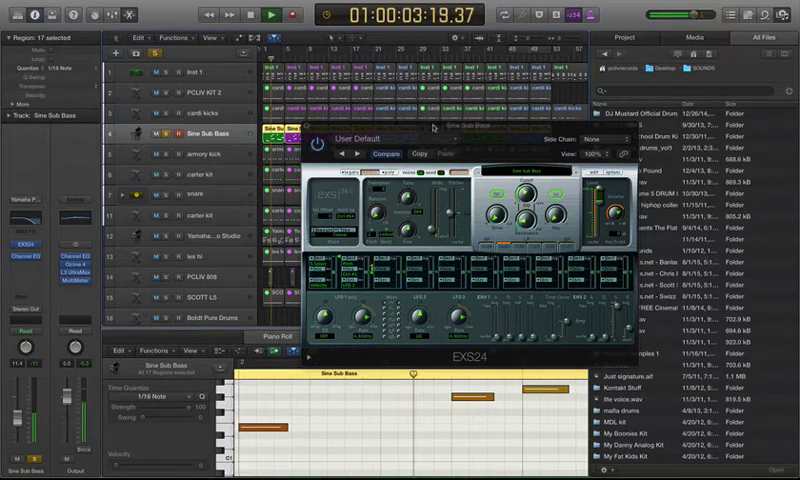
pyautogui.moveTo(433, 125); pyautogui.dragTo(441, 80)
pyautogui.press('space')
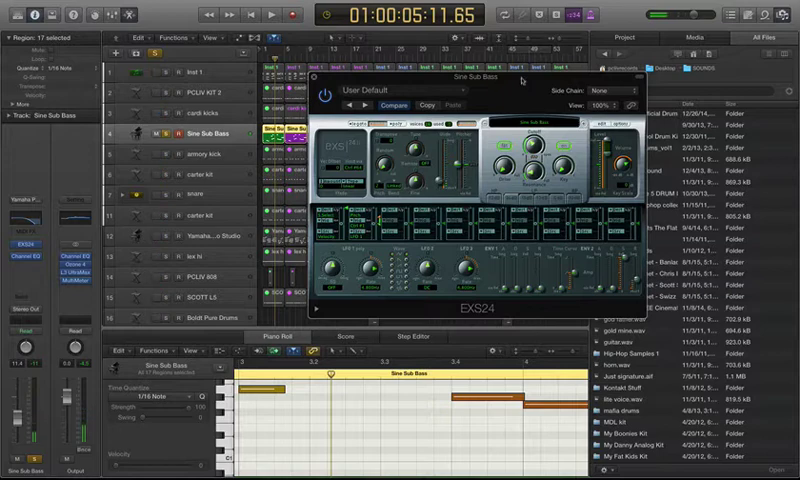
pyautogui.moveTo(521, 80)
pyautogui.mouseDown()
pyautogui.moveTo(481, 66)
pyautogui.moveTo(481, 73)
pyautogui.mouseUp()
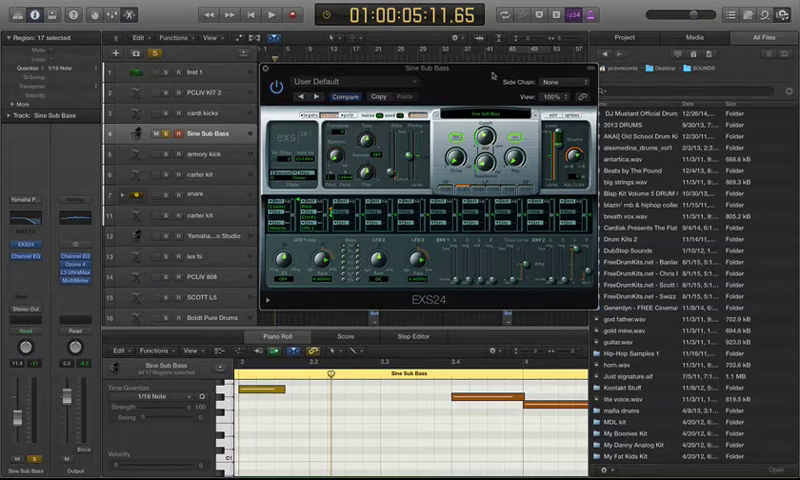
pyautogui.moveTo(479, 72); pyautogui.dragTo(497, 156)
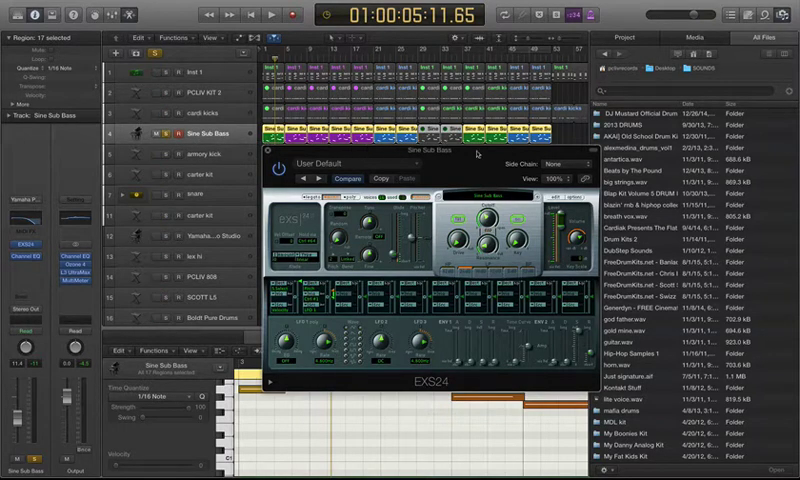
pyautogui.moveTo(478, 154); pyautogui.dragTo(478, 158)
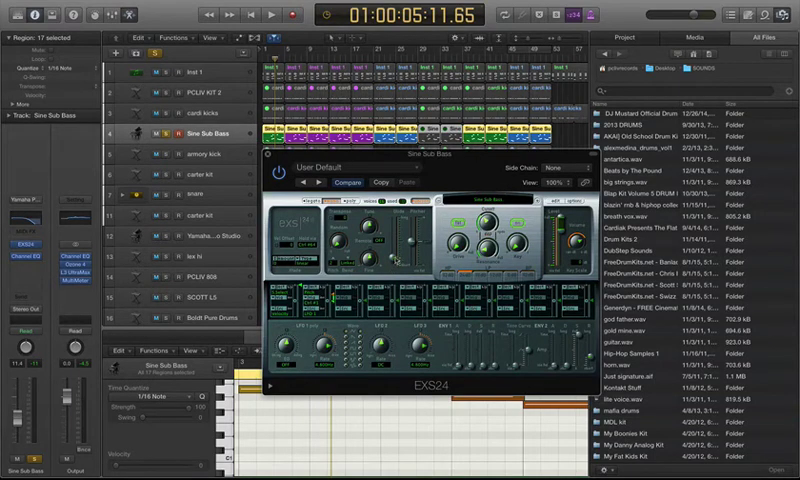
# Place the playhead a few bars into the song and play the arrangement briefly.
pyautogui.click(361, 60)
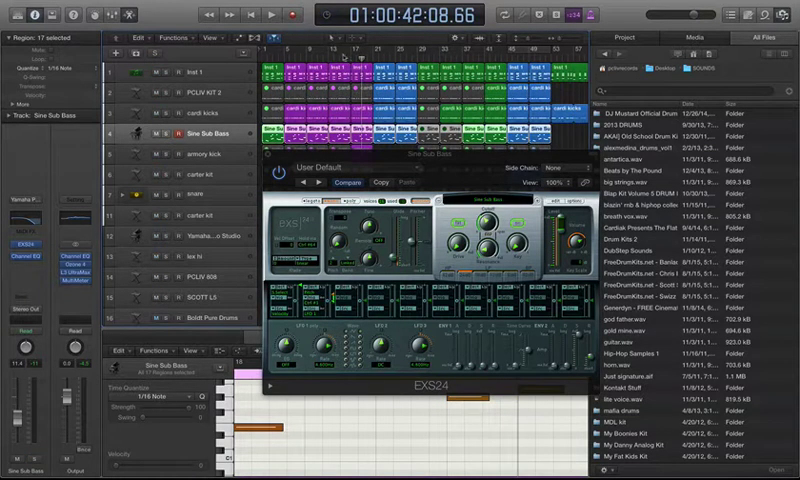
pyautogui.click(352, 60)
pyautogui.press('space')
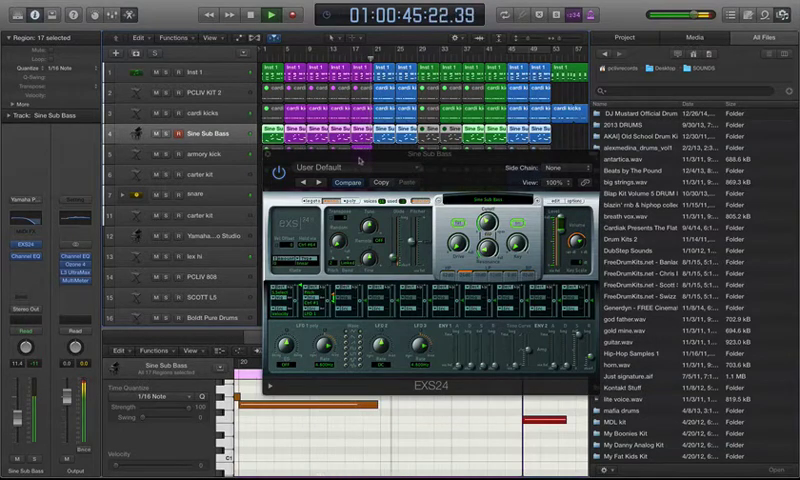
pyautogui.press('space')
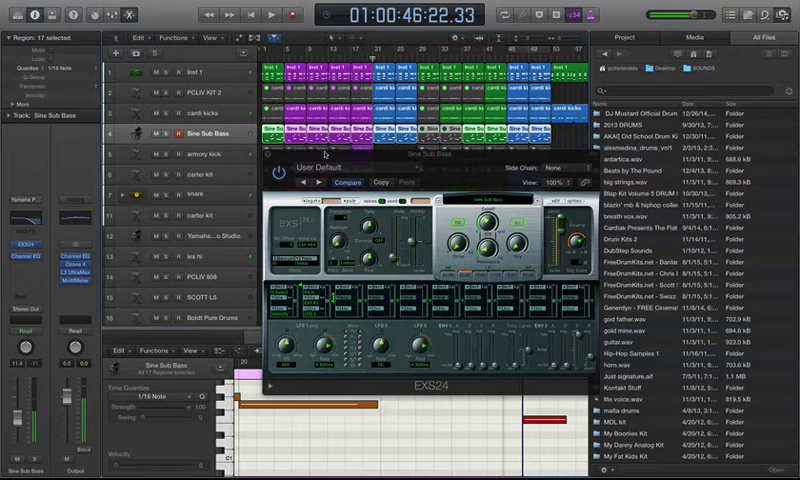